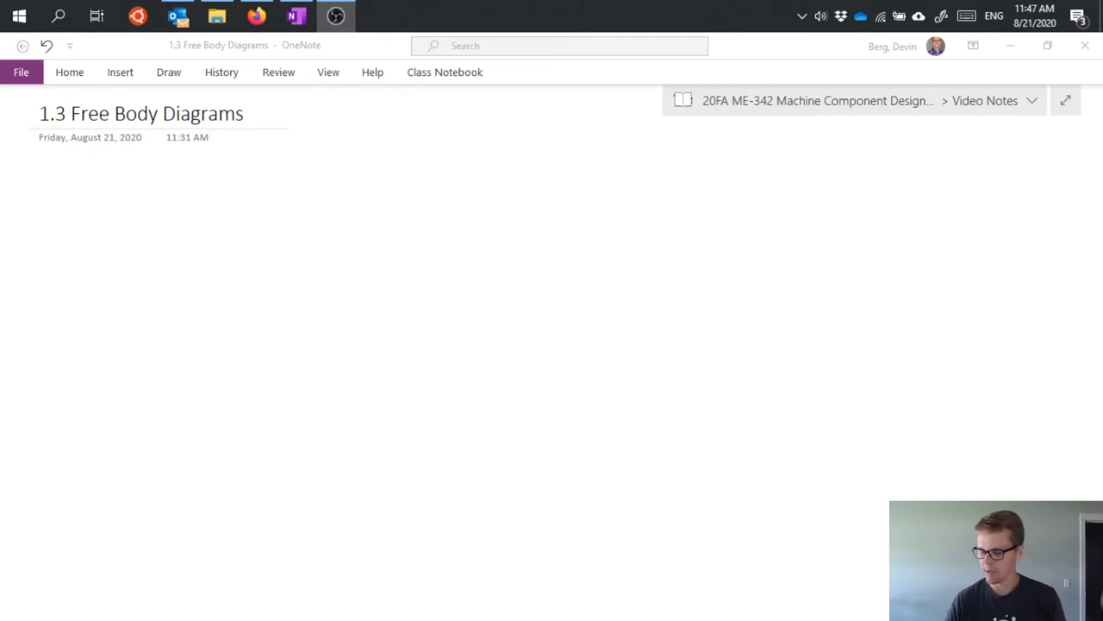
Ink a square body with an upward normal-force arrow labelled N beneath it.
click(135, 181)
drag(134, 177, 139, 215)
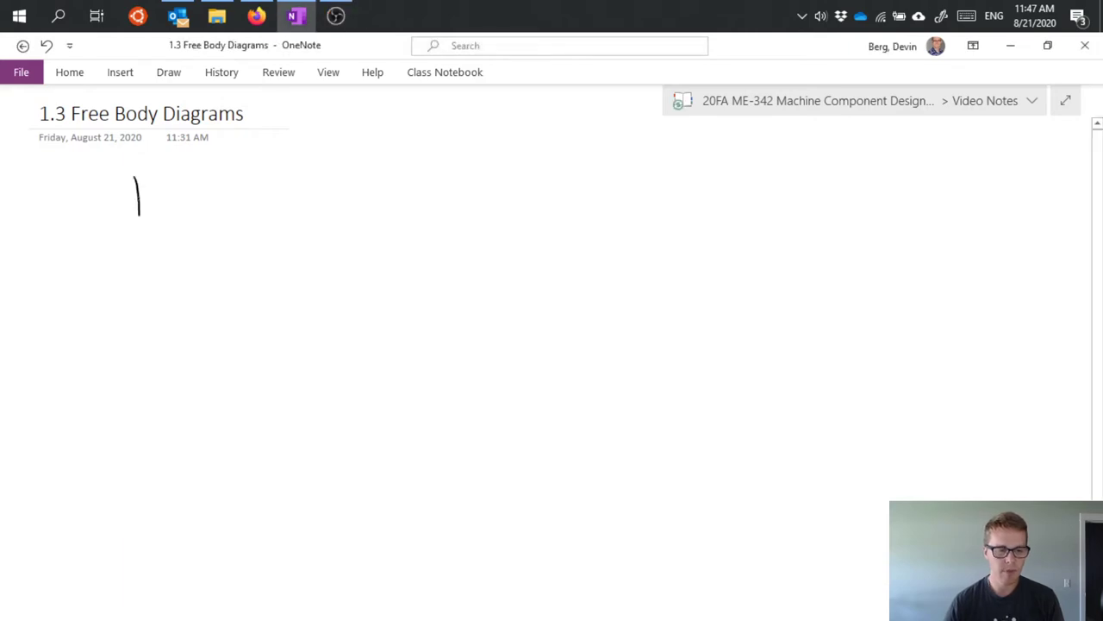
mouse_move(134, 177)
mouse_down()
mouse_move(179, 172)
mouse_move(183, 214)
mouse_move(136, 219)
mouse_up()
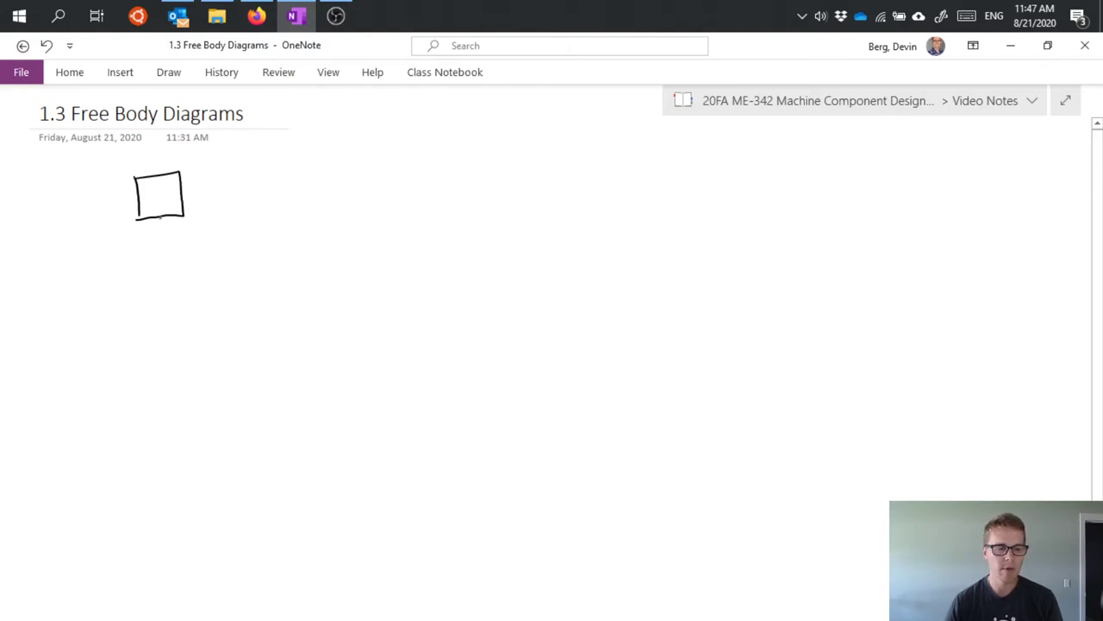
mouse_move(159, 218)
mouse_down()
mouse_move(165, 256)
mouse_move(161, 219)
mouse_move(172, 230)
mouse_up()
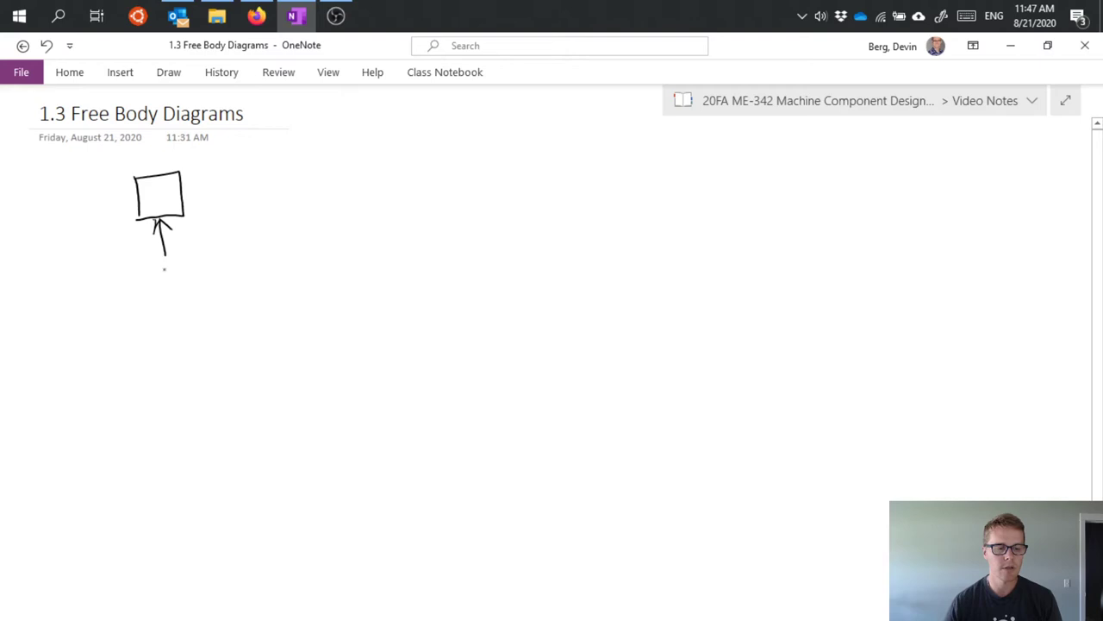
drag(164, 281, 176, 266)
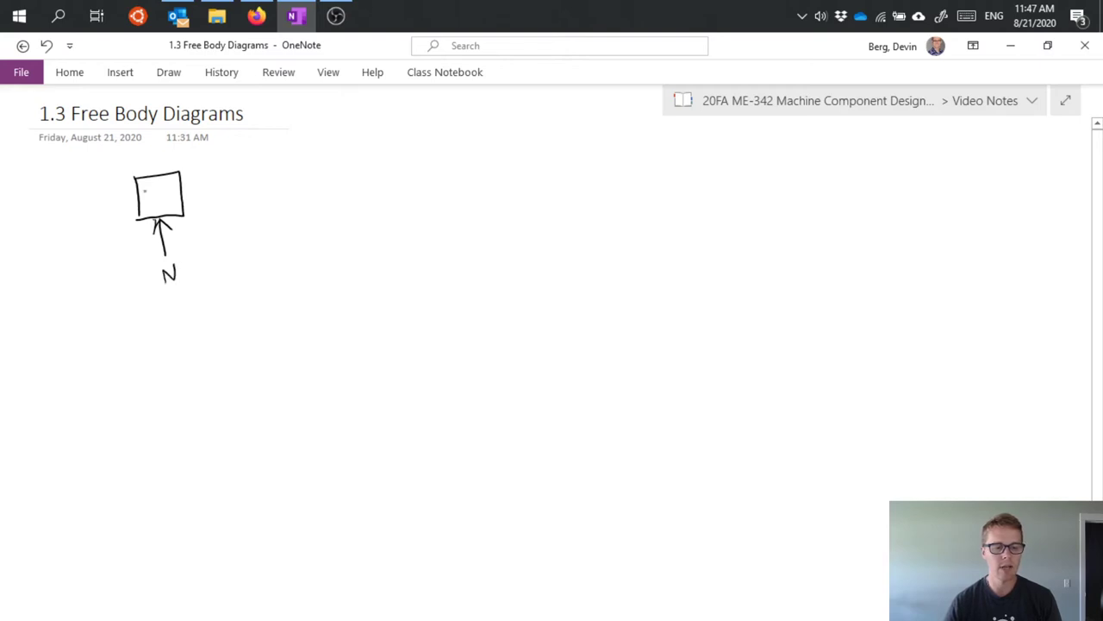
Add a downward weight arrow W and a rightward applied-force arrow labelled F.
drag(158, 150, 163, 198)
mouse_move(156, 188)
mouse_down()
mouse_move(161, 199)
mouse_move(176, 184)
mouse_move(182, 151)
mouse_up()
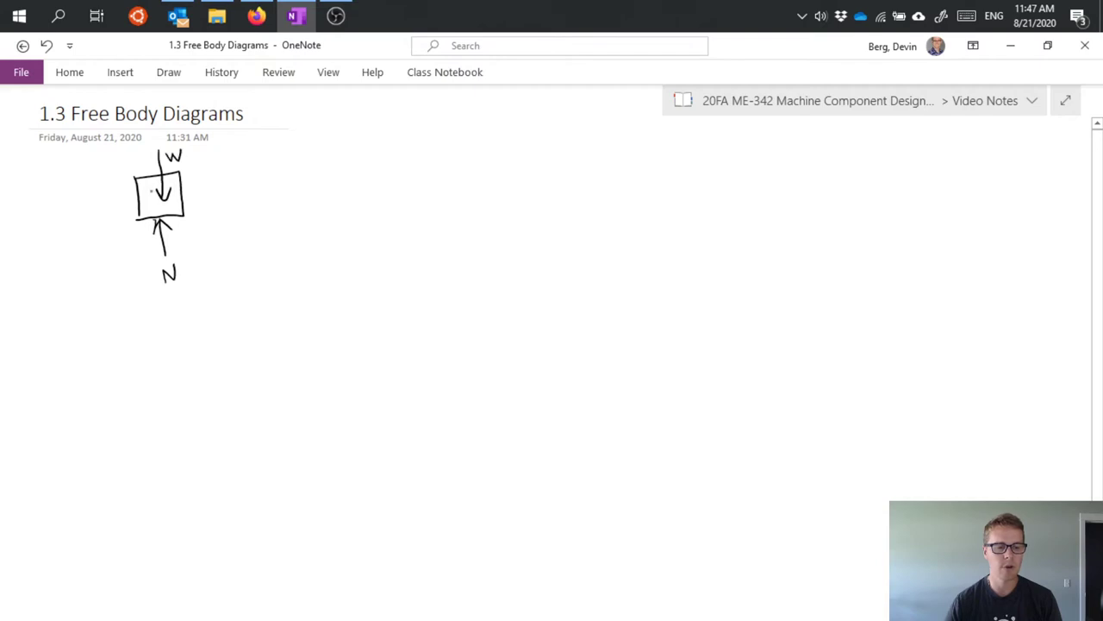
mouse_move(106, 197)
mouse_down()
mouse_move(138, 190)
mouse_move(131, 184)
mouse_move(130, 199)
mouse_move(99, 192)
mouse_up()
drag(96, 175, 108, 186)
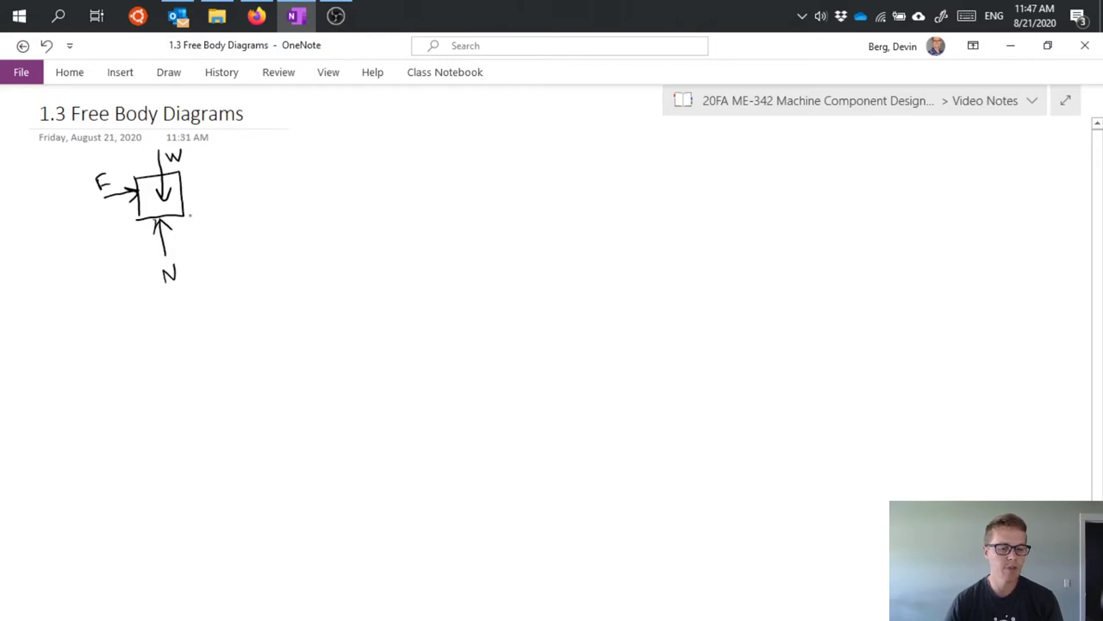
Draw a leftward friction arrow at the box's right and label it F_f.
right_click(207, 215)
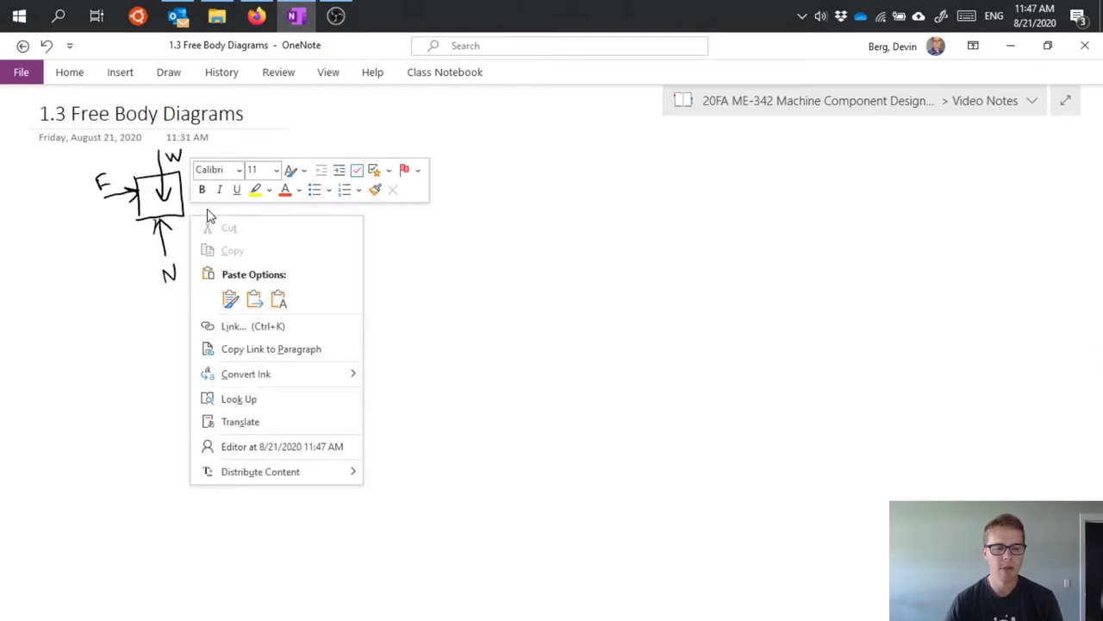
key(Escape)
mouse_move(209, 214)
mouse_down()
mouse_move(185, 216)
mouse_move(216, 219)
mouse_up()
mouse_move(213, 199)
mouse_down()
mouse_move(228, 197)
mouse_move(226, 207)
mouse_up()
mouse_move(240, 211)
mouse_down()
mouse_move(232, 220)
mouse_move(240, 213)
mouse_up()
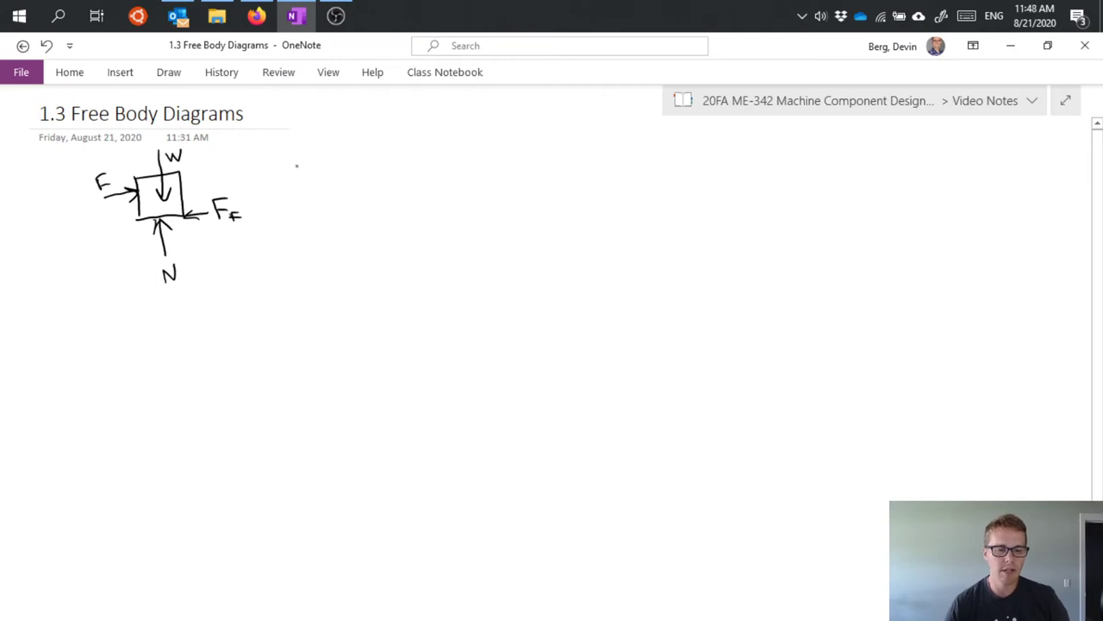
Handwrite ΣF = 0 and ΣM = 0 beside the diagram, with vector arrows over F and M.
mouse_move(296, 166)
mouse_down()
mouse_move(277, 170)
mouse_move(300, 192)
mouse_move(321, 165)
mouse_up()
drag(306, 181, 345, 178)
drag(360, 167, 363, 183)
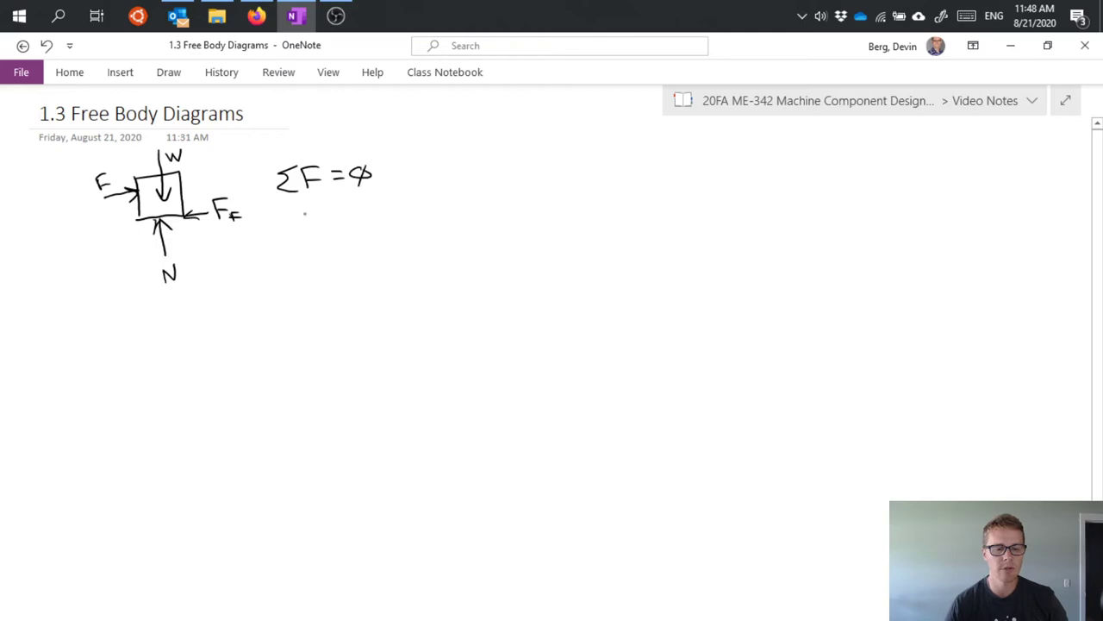
mouse_move(304, 210)
mouse_down()
mouse_move(287, 218)
mouse_move(296, 230)
mouse_move(352, 211)
mouse_up()
drag(342, 216, 369, 205)
drag(372, 201, 366, 226)
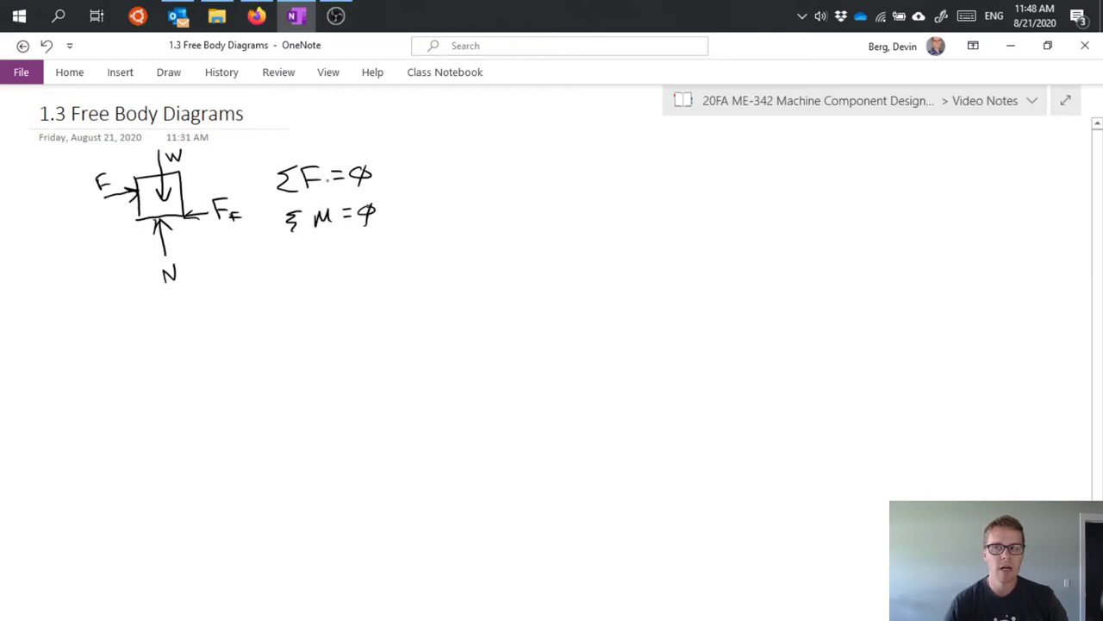
drag(300, 161, 326, 165)
drag(312, 206, 336, 205)
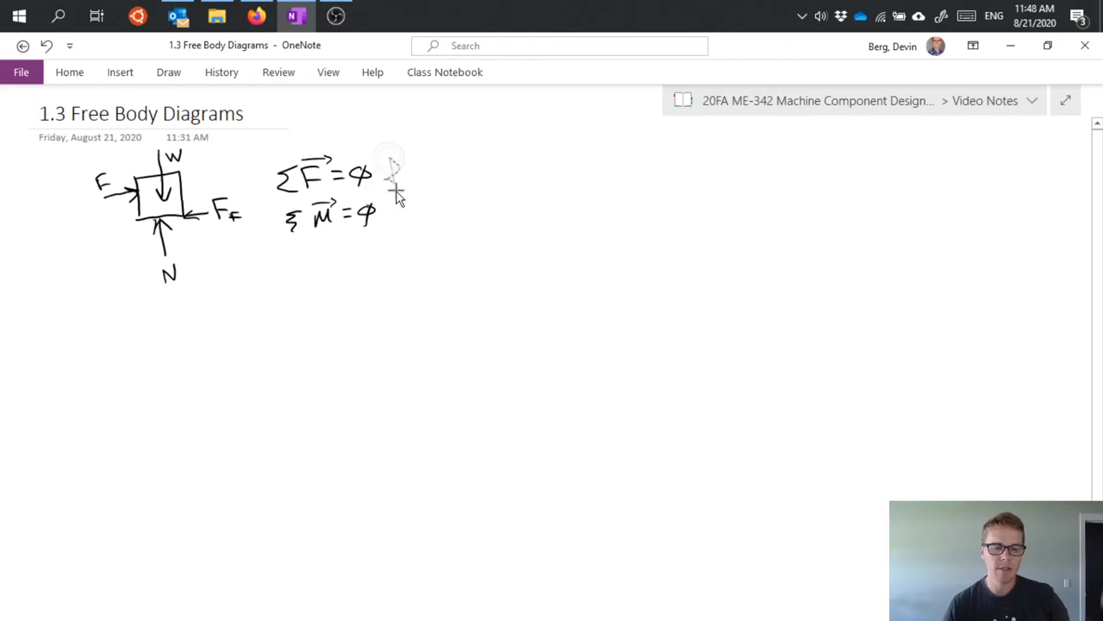
Bracket both equations, label them 'static', and begin a second box below.
drag(395, 159, 406, 222)
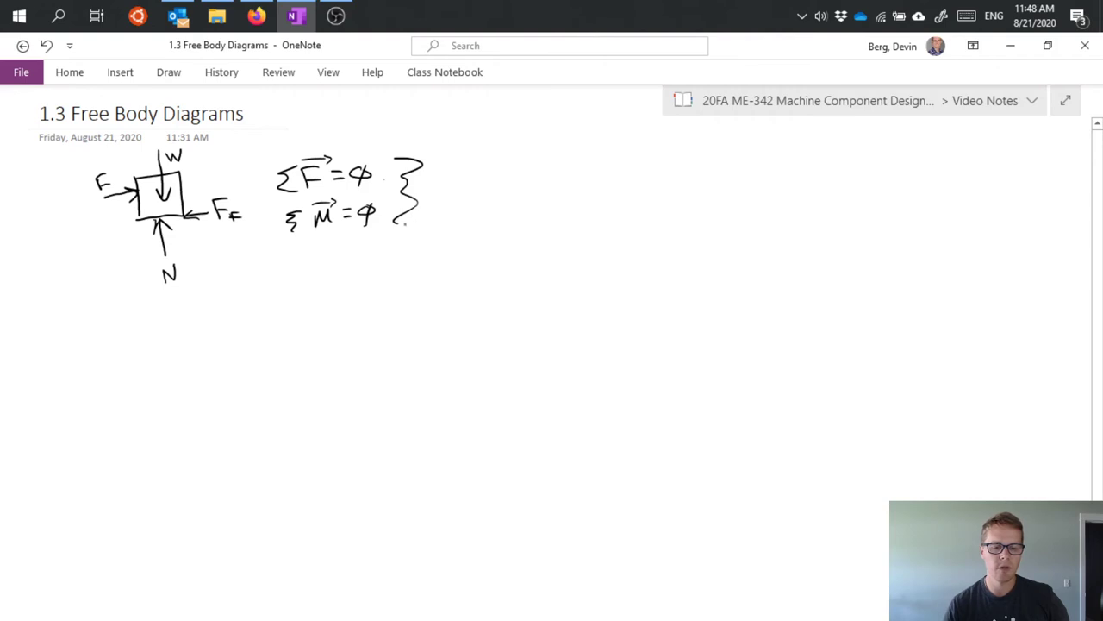
drag(441, 179, 430, 193)
mouse_move(444, 168)
mouse_down()
mouse_move(428, 193)
mouse_move(454, 185)
mouse_up()
drag(471, 186, 476, 194)
drag(467, 185, 513, 192)
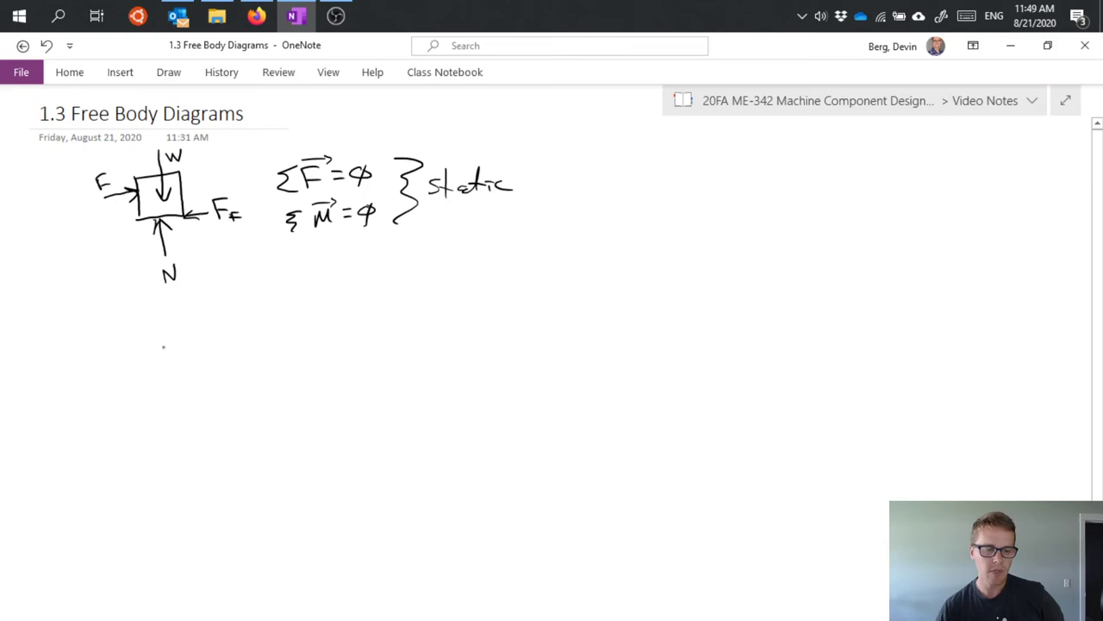
mouse_move(150, 332)
mouse_down()
mouse_move(155, 371)
mouse_move(205, 365)
mouse_move(202, 332)
mouse_move(150, 332)
mouse_up()
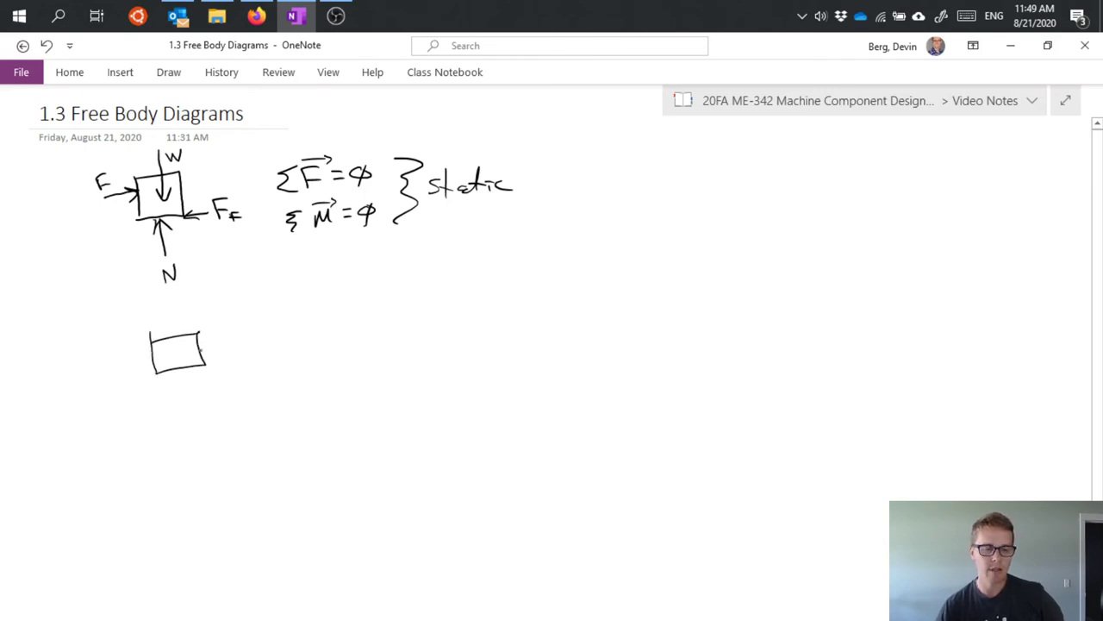
Add downward, side and upward force arrows to the lower box, followed by an ⇒ sign.
drag(209, 365, 221, 366)
drag(162, 317, 178, 350)
drag(171, 346, 187, 345)
mouse_move(125, 362)
mouse_down()
mouse_move(190, 388)
mouse_move(190, 373)
mouse_move(293, 339)
mouse_up()
drag(272, 349, 295, 354)
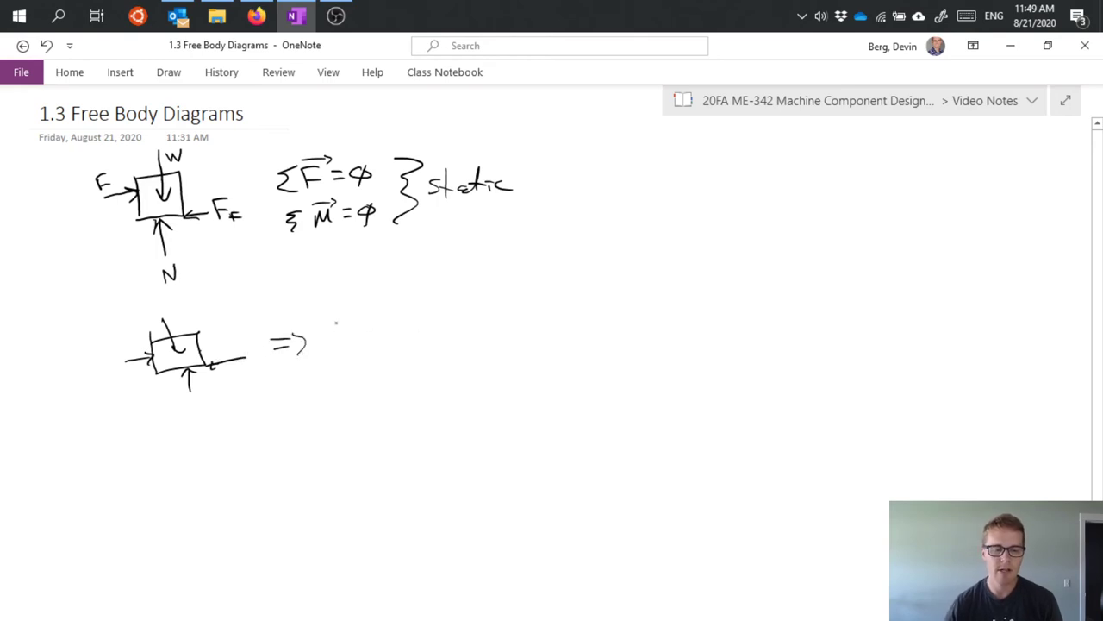
Draw the equivalent box with acceleration arrow a, and label the lower box's left arrow F.
mouse_move(342, 321)
mouse_down()
mouse_move(397, 363)
mouse_move(406, 316)
mouse_move(341, 313)
mouse_up()
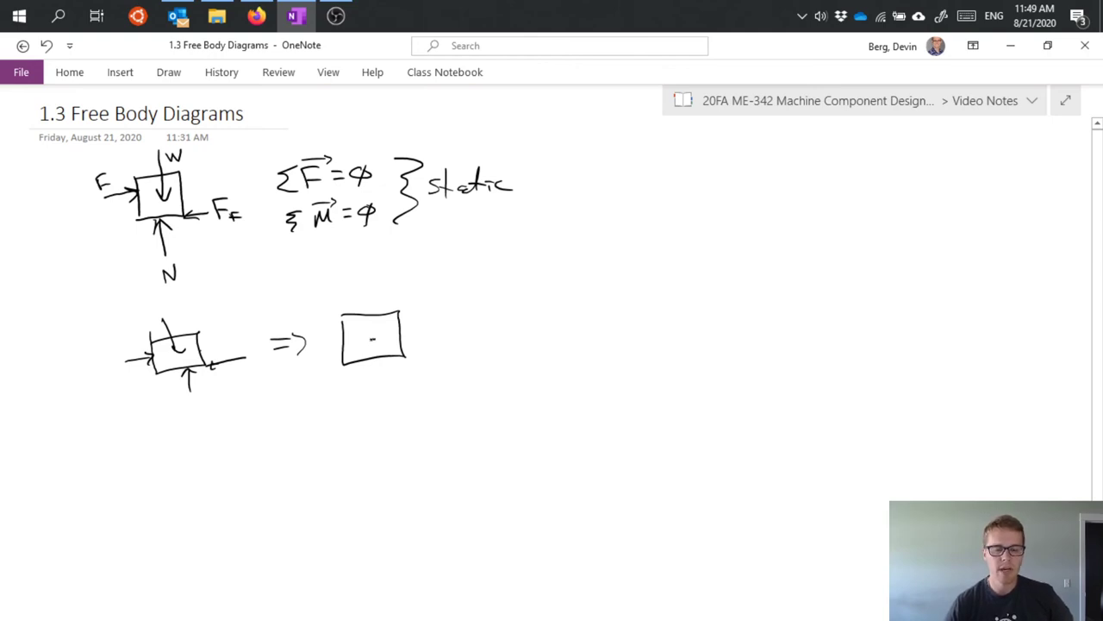
drag(373, 338, 428, 333)
drag(424, 327, 441, 337)
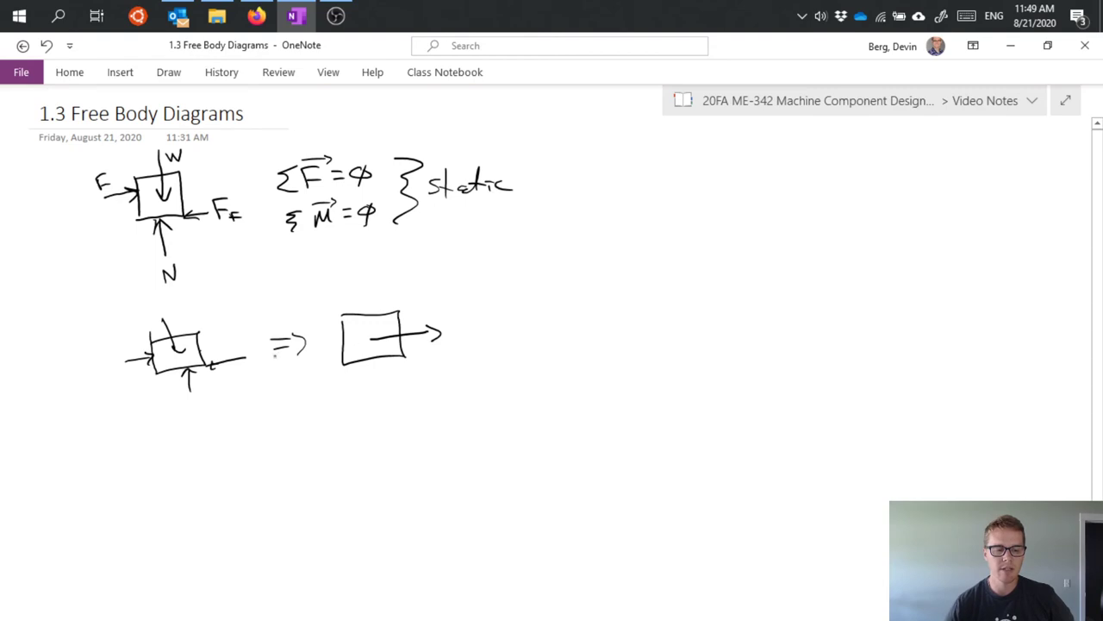
mouse_move(107, 345)
mouse_down()
mouse_move(109, 358)
mouse_move(125, 338)
mouse_up()
drag(109, 350, 129, 355)
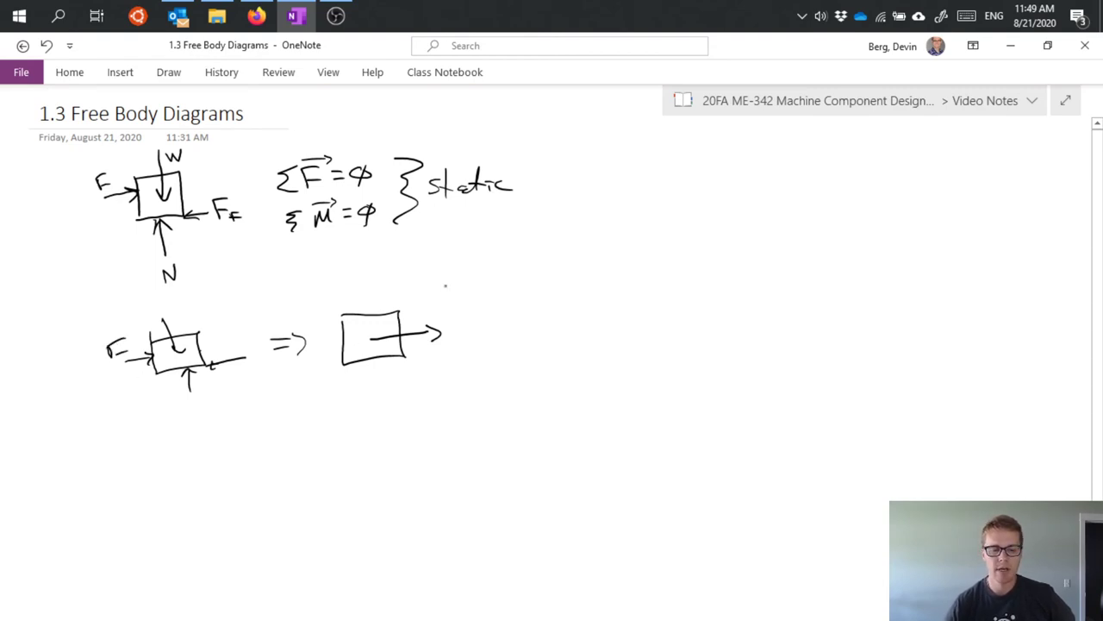
drag(455, 324, 458, 337)
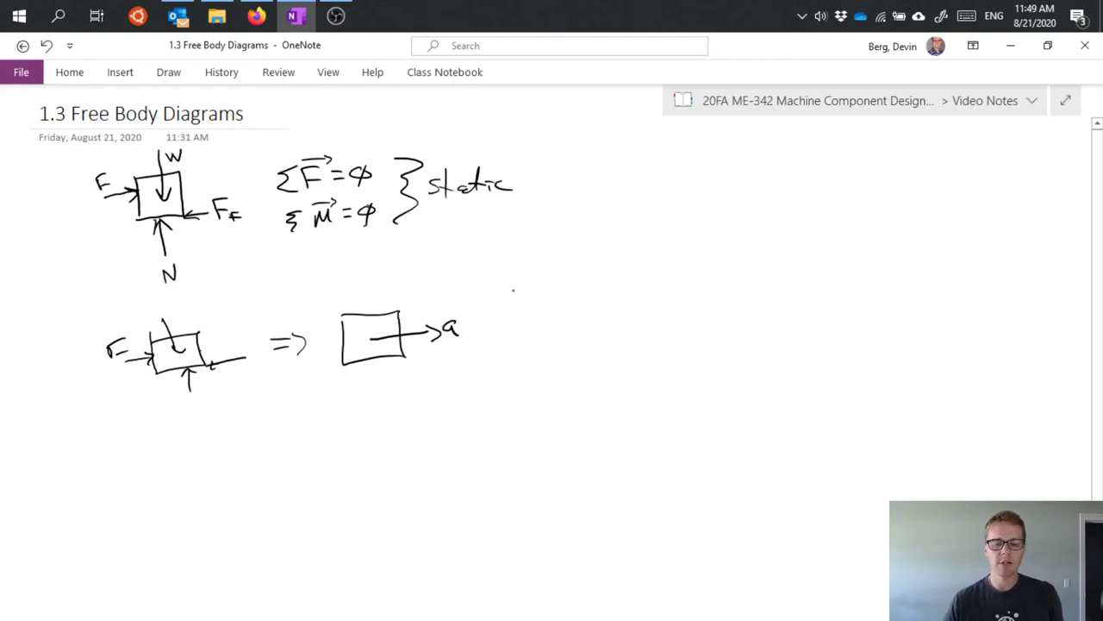
Handwrite ΣF = ma and ΣM = Iα to the right of the accelerating box.
mouse_move(512, 290)
mouse_down()
mouse_move(513, 311)
mouse_move(533, 291)
mouse_up()
drag(522, 303, 560, 295)
mouse_move(547, 302)
mouse_down()
mouse_move(560, 302)
mouse_move(502, 326)
mouse_move(514, 340)
mouse_move(565, 327)
mouse_up()
drag(554, 334, 566, 334)
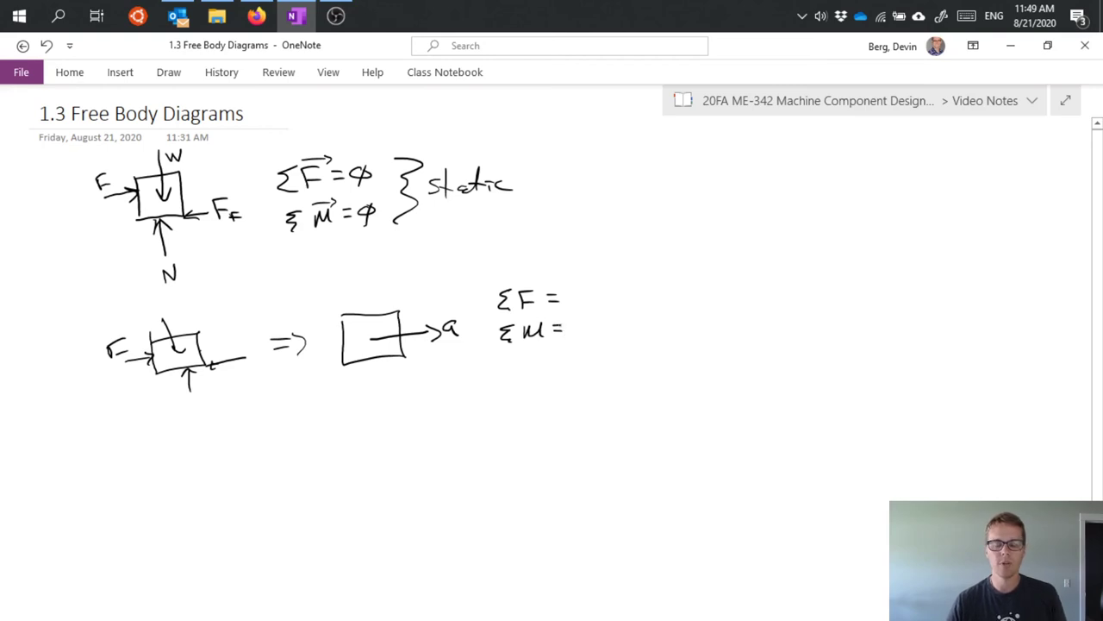
mouse_move(566, 293)
mouse_down()
mouse_move(567, 305)
mouse_move(607, 302)
mouse_move(580, 338)
mouse_up()
drag(575, 342, 623, 339)
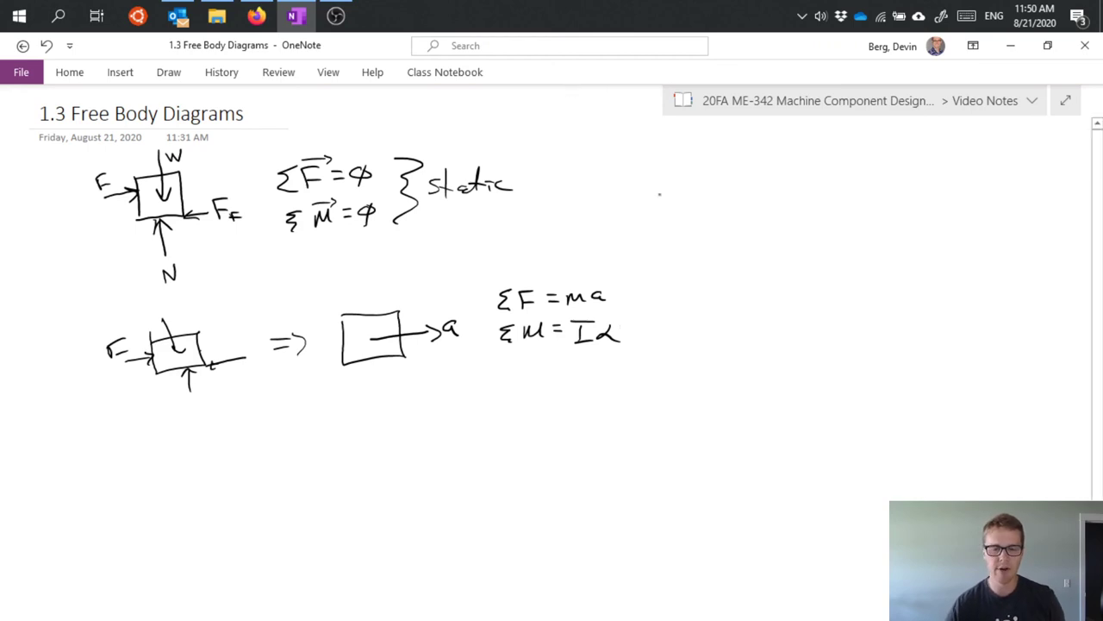
Sketch a car with a downward W arrow, rear and front horizontal arrows, and upward wheel reactions.
mouse_move(655, 201)
mouse_down()
mouse_move(652, 221)
mouse_move(675, 192)
mouse_move(696, 187)
mouse_move(728, 200)
mouse_move(729, 213)
mouse_move(659, 226)
mouse_move(724, 221)
mouse_up()
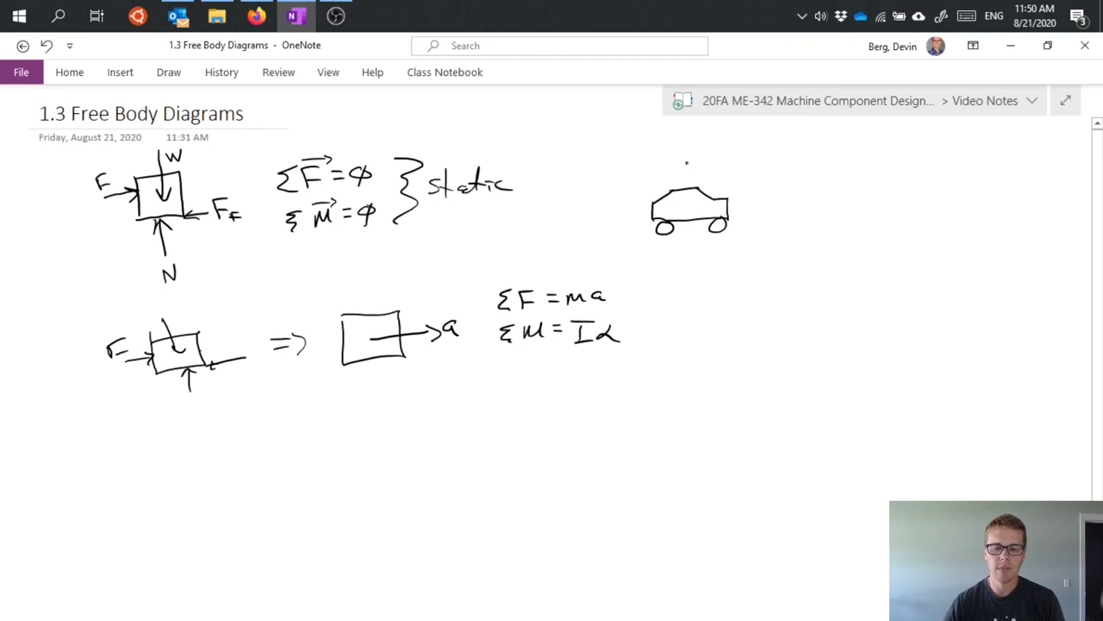
mouse_move(687, 160)
mouse_down()
mouse_move(688, 200)
mouse_move(706, 157)
mouse_up()
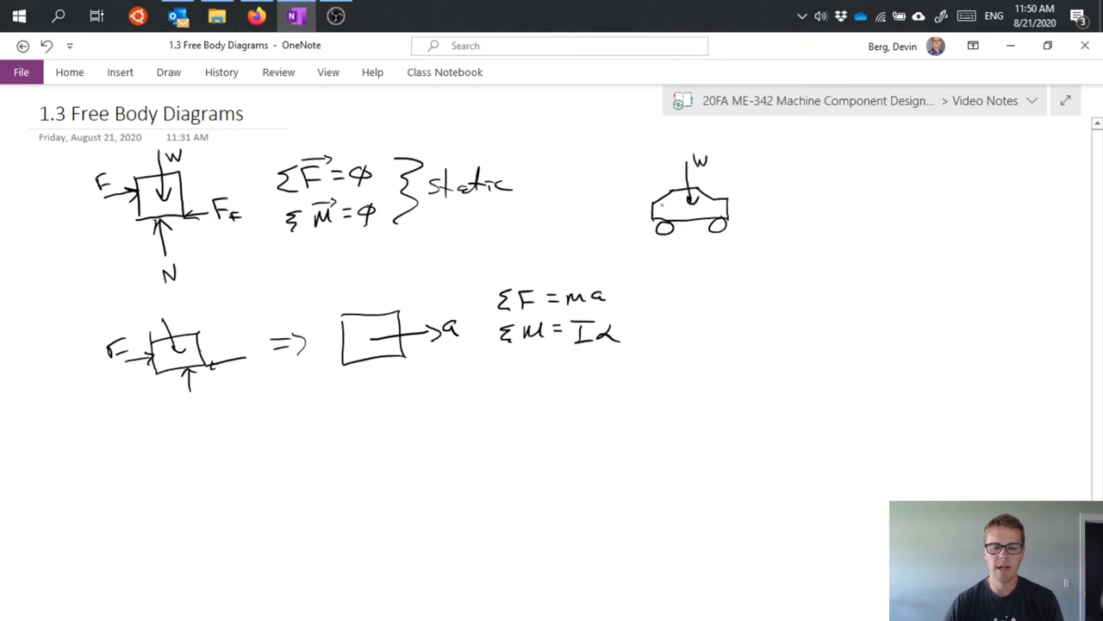
mouse_move(628, 233)
mouse_down()
mouse_move(657, 230)
mouse_move(650, 237)
mouse_up()
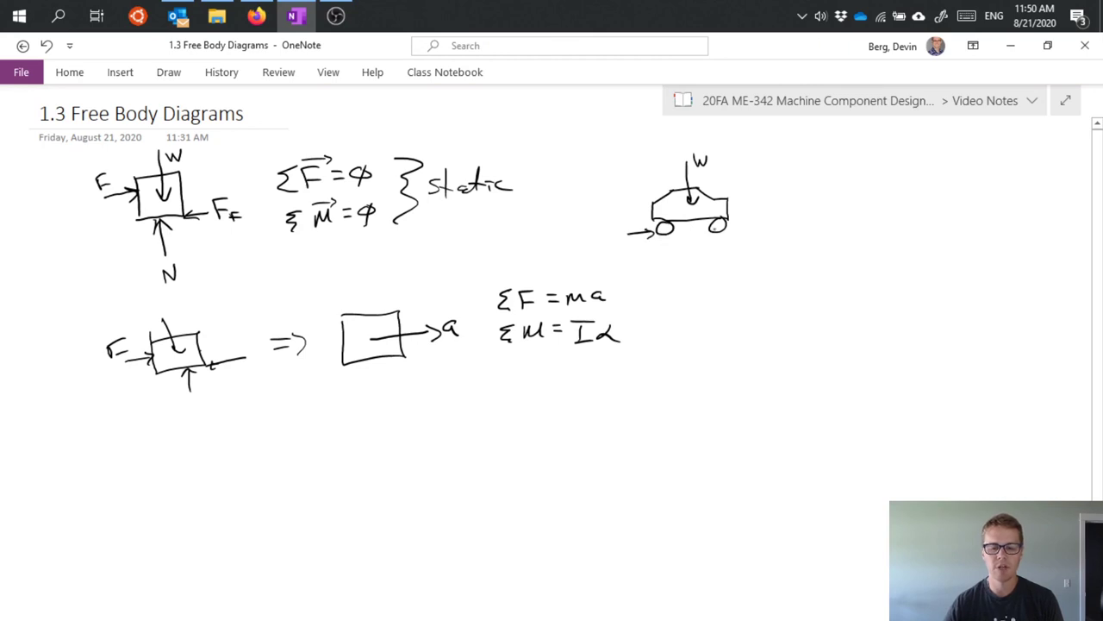
mouse_move(764, 206)
mouse_down()
mouse_move(741, 206)
mouse_move(757, 212)
mouse_up()
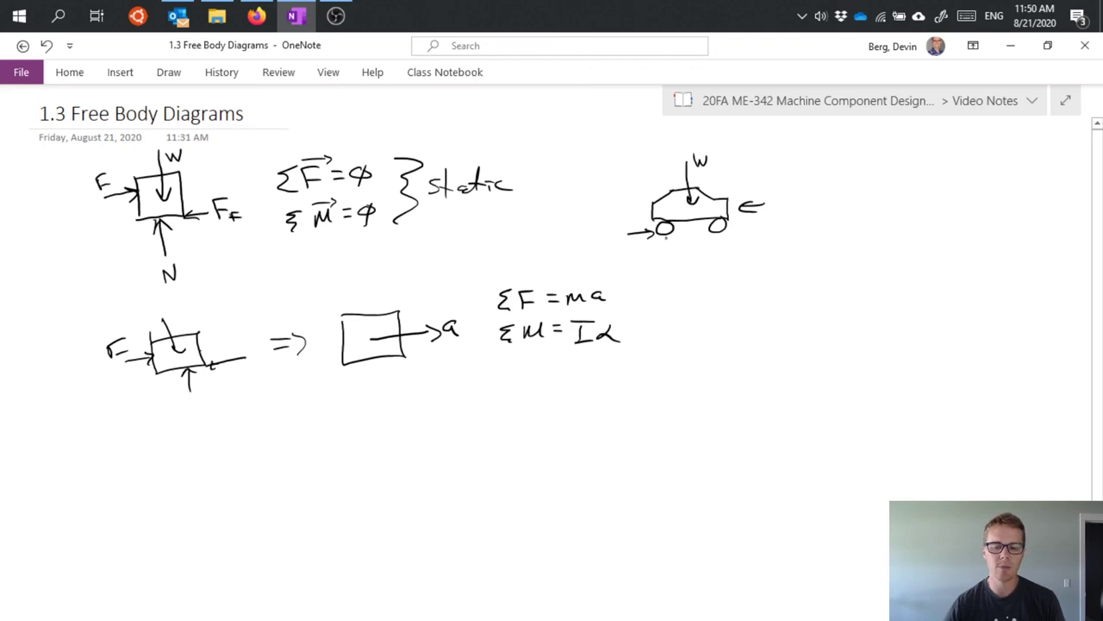
mouse_move(665, 236)
mouse_down()
mouse_move(670, 264)
mouse_move(665, 229)
mouse_move(722, 255)
mouse_move(735, 241)
mouse_up()
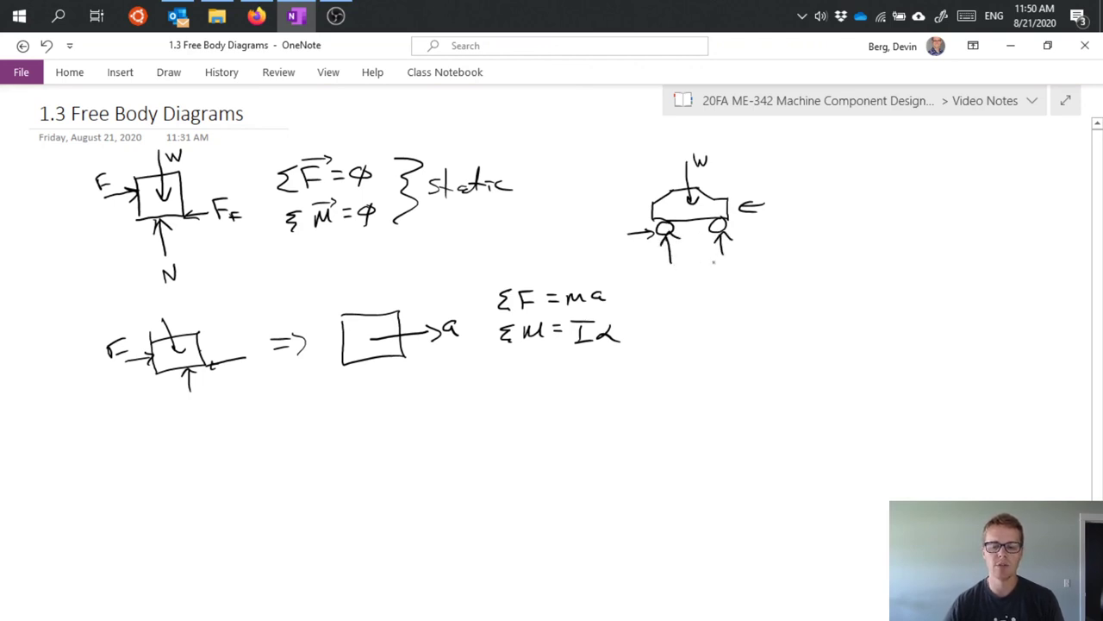